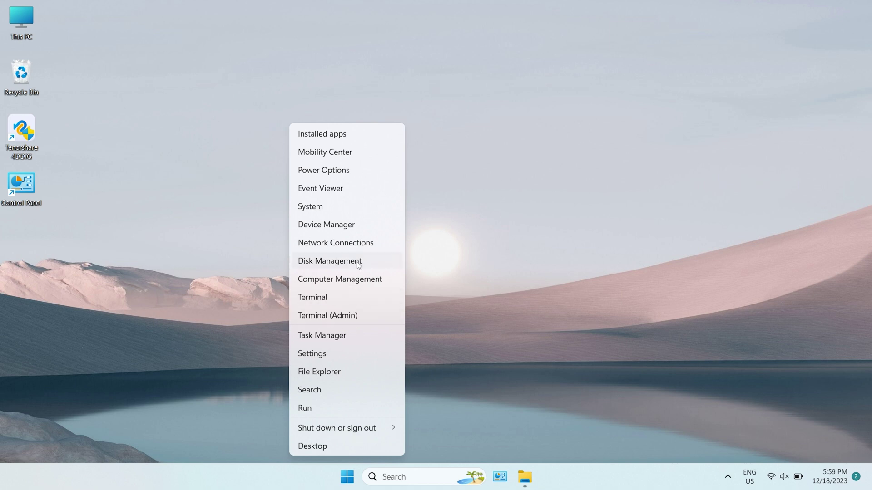
- In Disk Management, request a quick exFAT format of the 57.94 GB G: partition
left_click(356, 263)
right_click(447, 333)
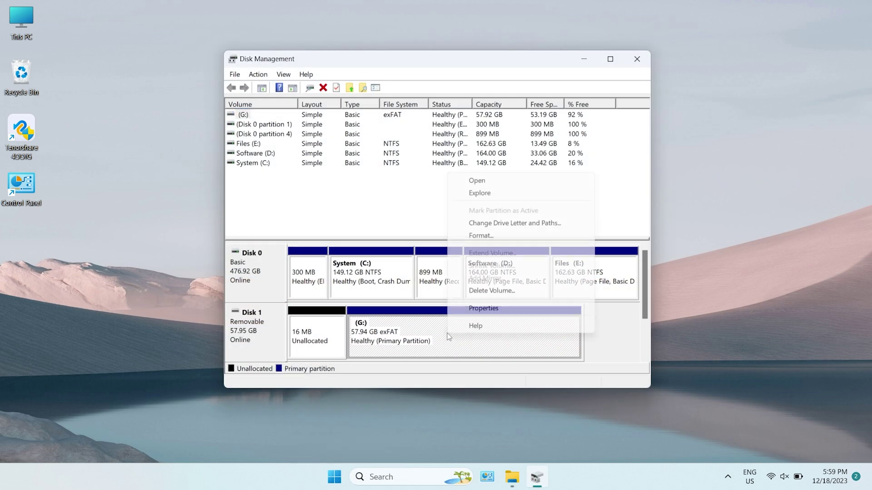
left_click(481, 235)
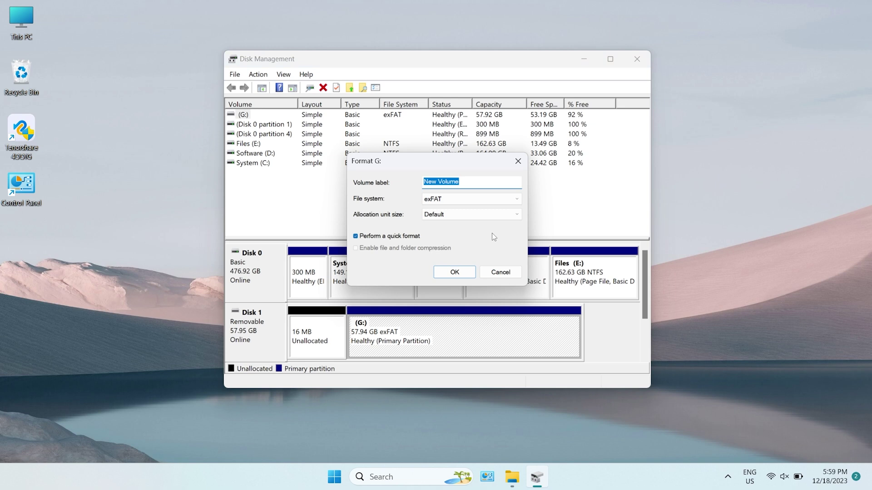
left_click(487, 197)
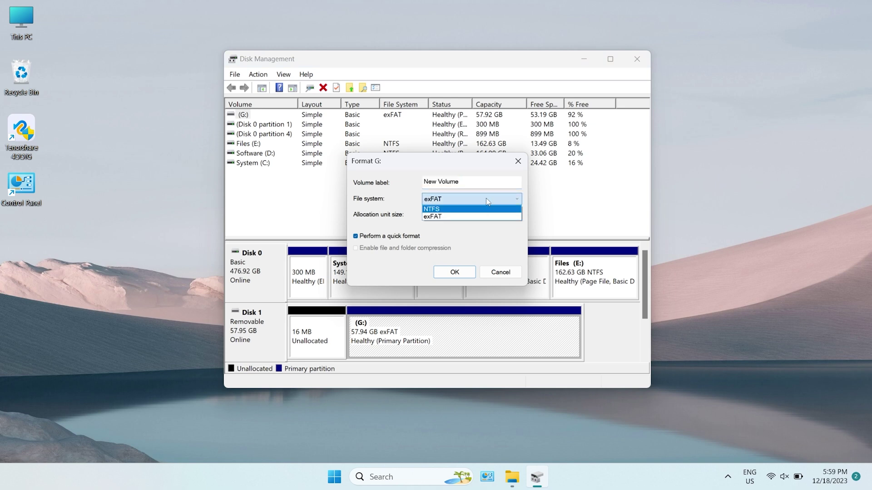
left_click(486, 199)
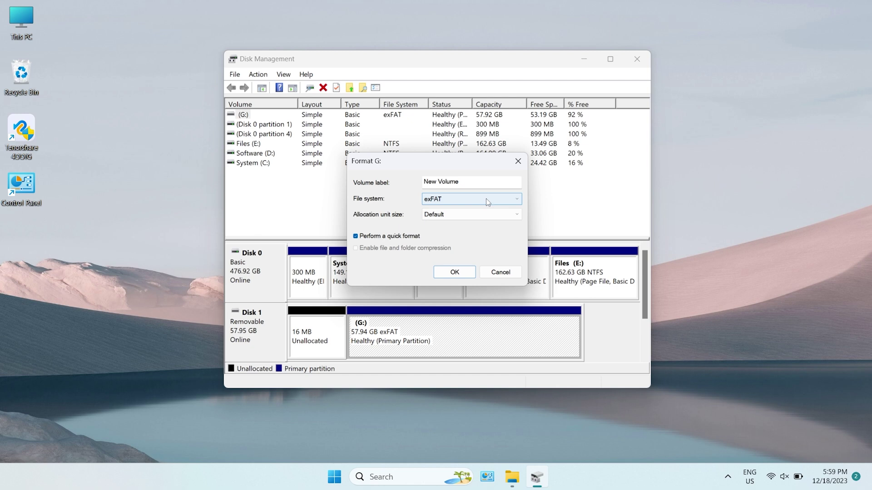
left_click(457, 273)
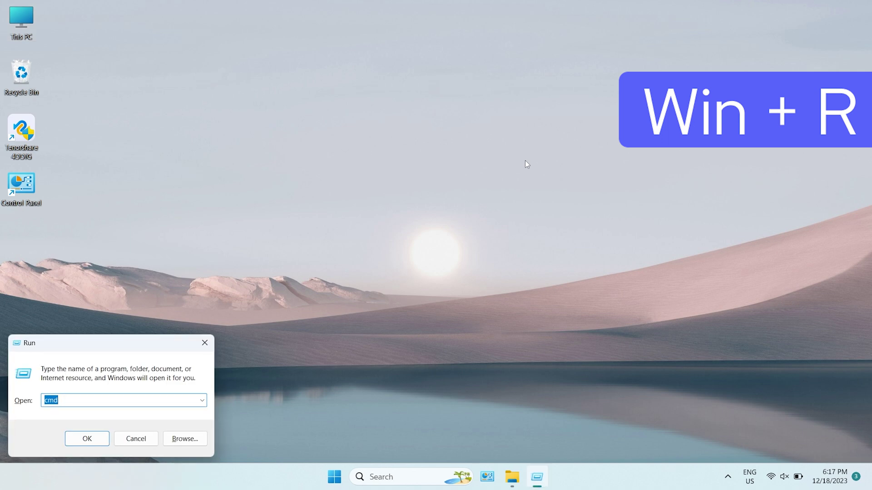
- Launch Command Prompt from the Run box and start DiskPart
key("BackSpace")
type("cmd")
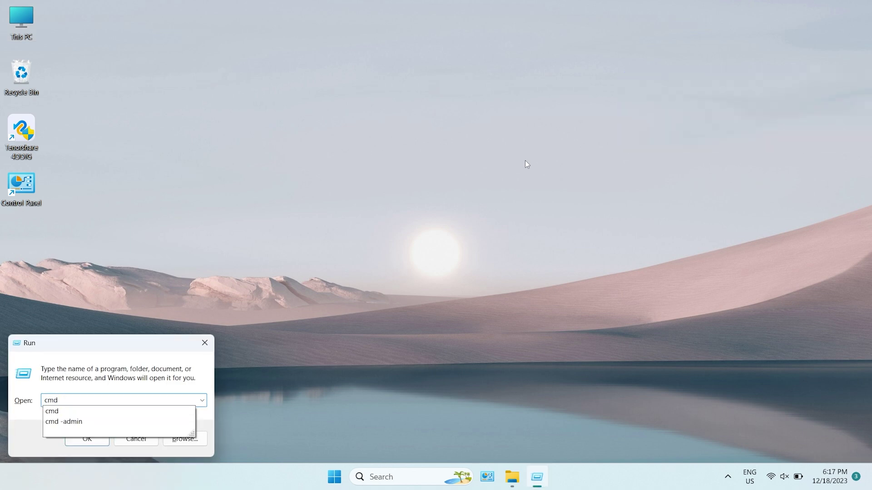
key("Return")
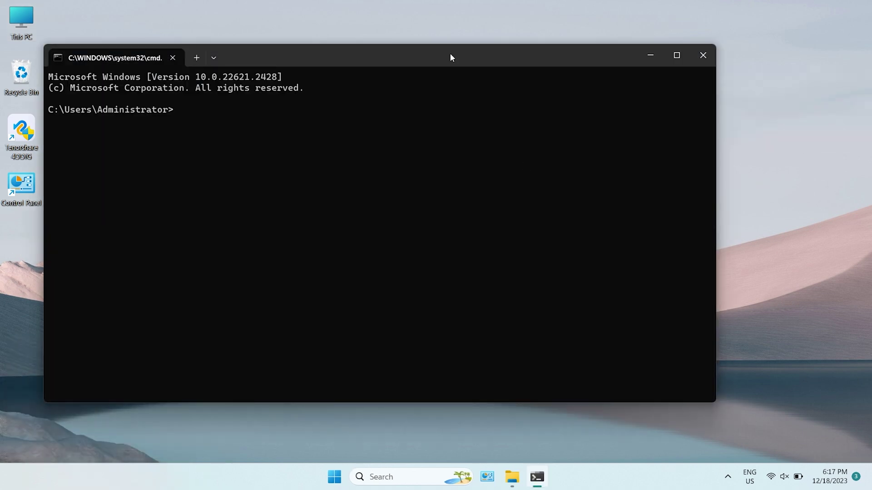
left_click_drag(452, 56, 532, 54)
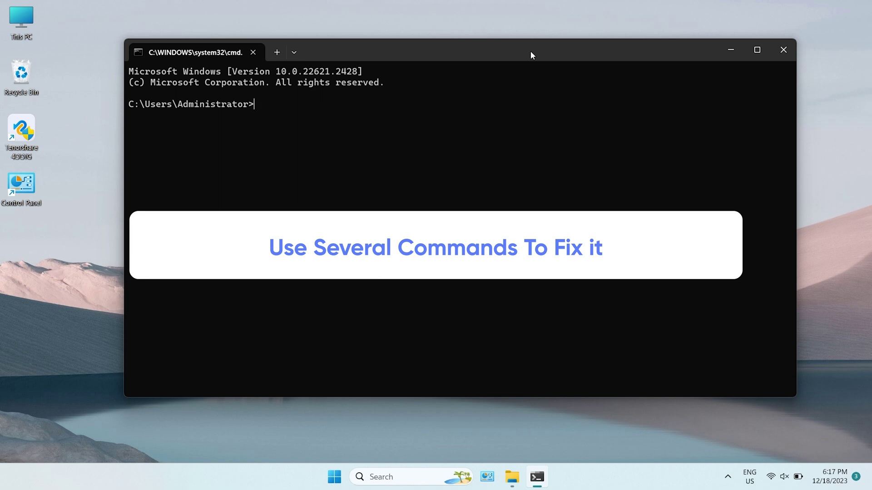
type("disk")
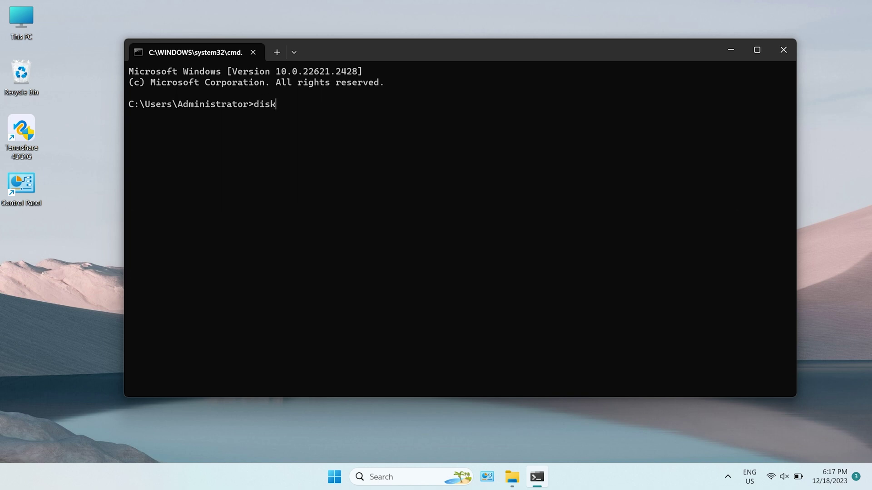
type("part")
key("Return")
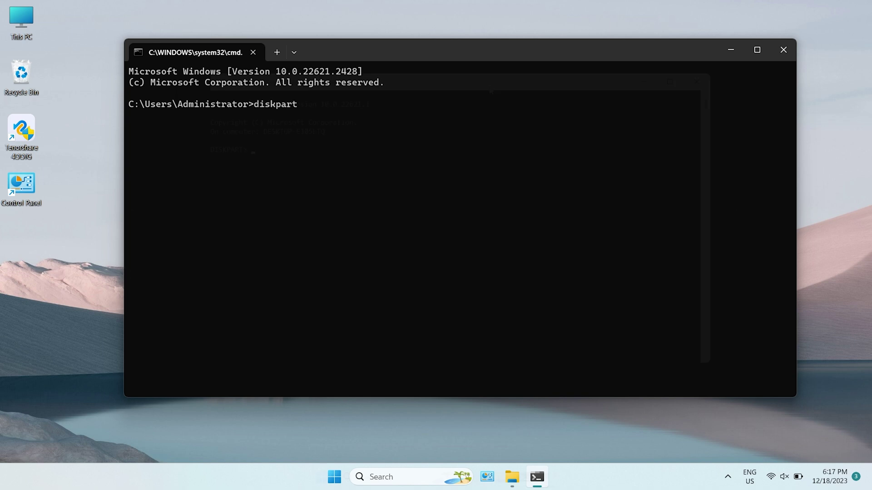
- List volumes, select volume 5 (the removable G: drive) and format it as NTFS
type("l")
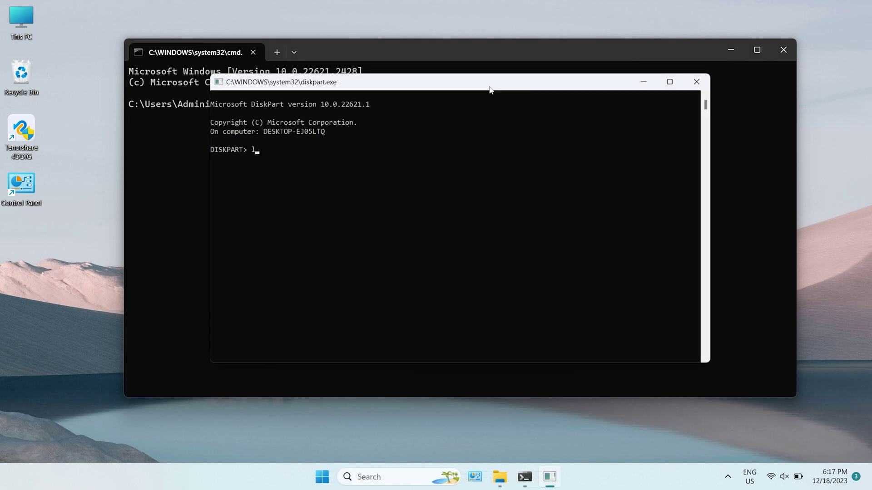
type("ist volume")
key("Return")
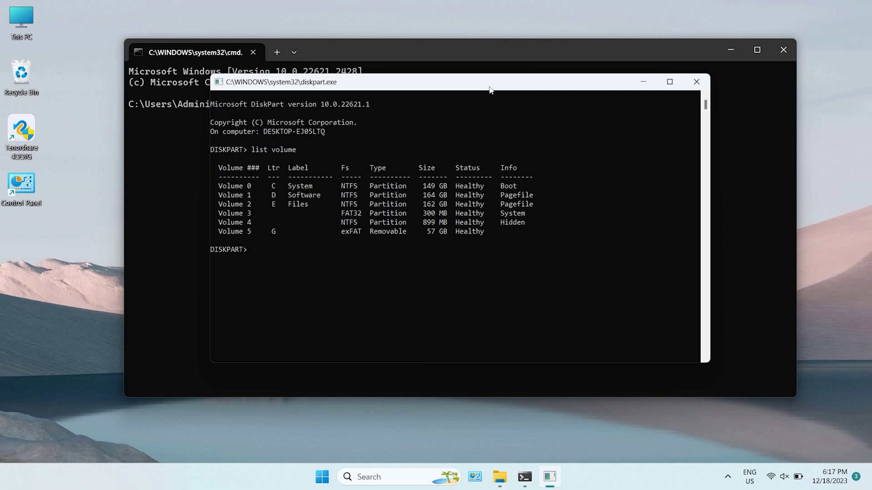
type("select volume 5")
key("Return")
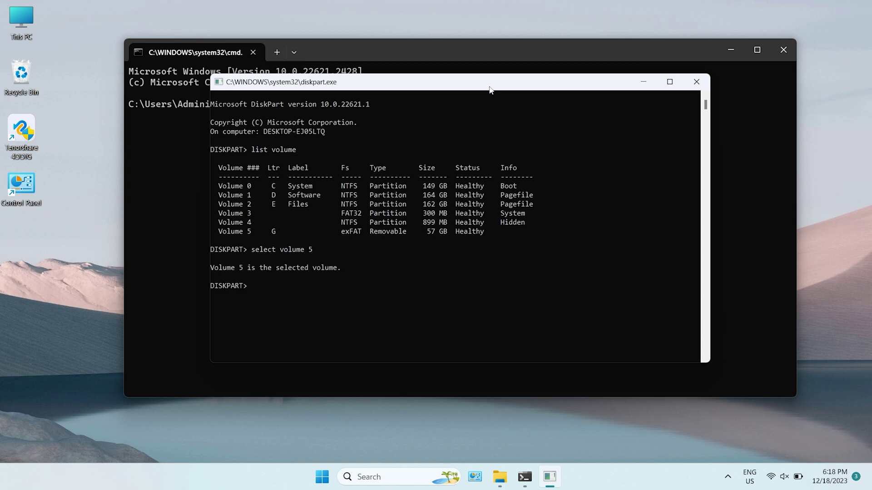
type("format fs=NTFS")
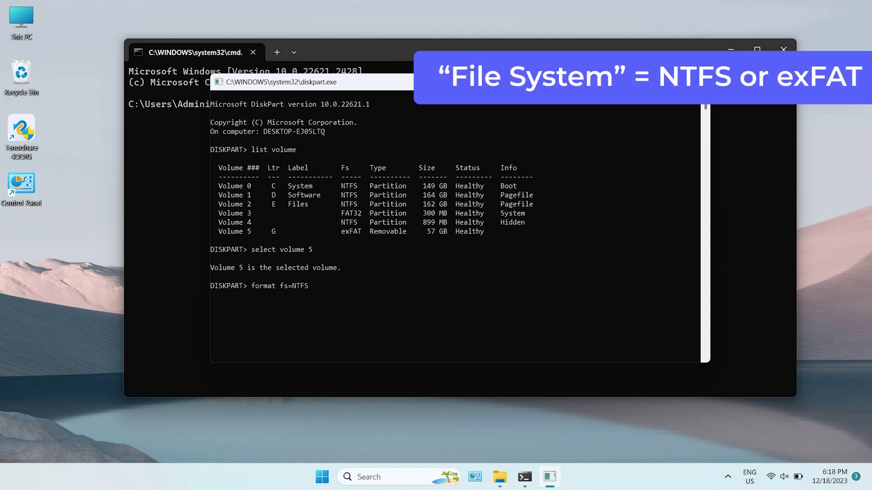
key("Return")
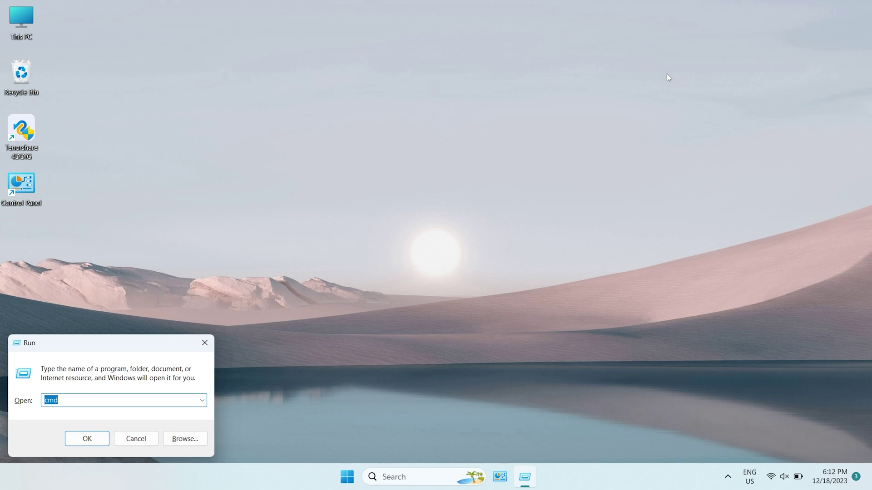
- Open Command Prompt and start DiskPart
key("Return")
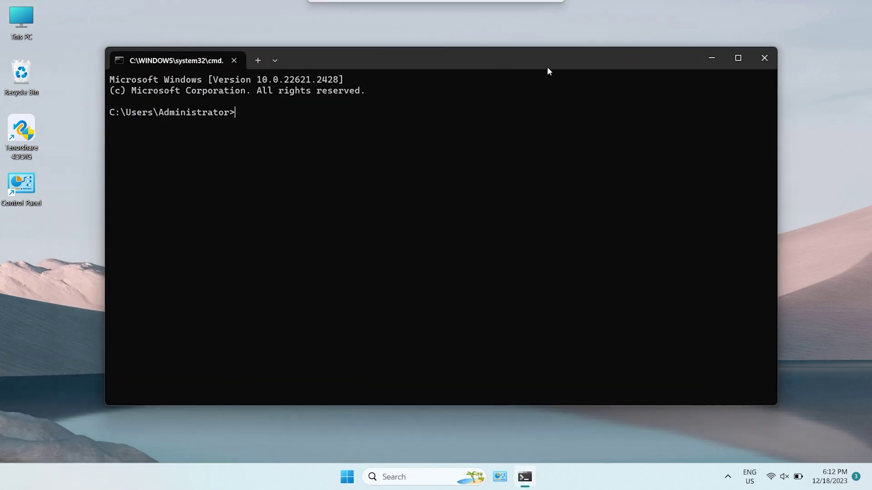
left_click_drag(547, 66, 574, 65)
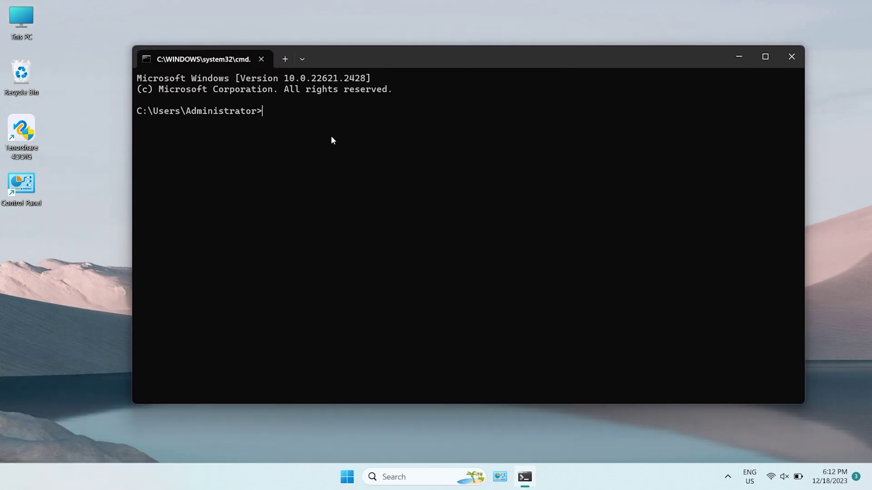
type("diskpart")
key("Return")
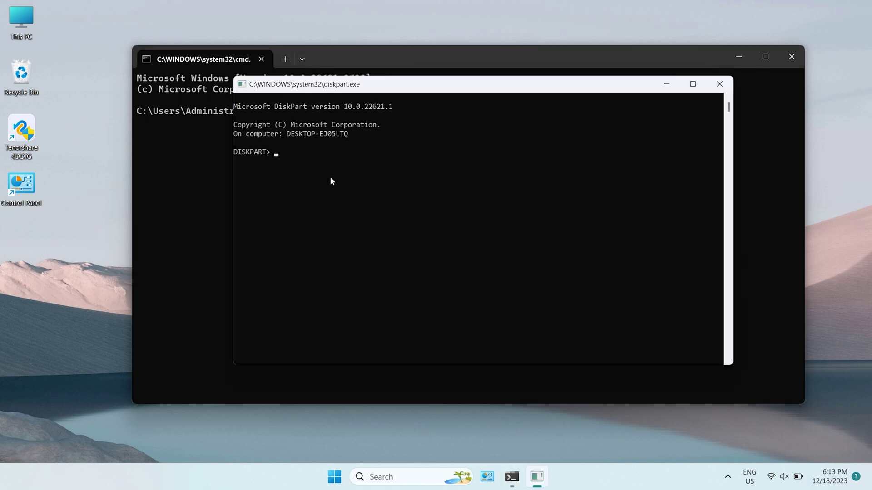
- List disks, select Disk 1 and clear its read-only attribute
type("list disk")
key("Return")
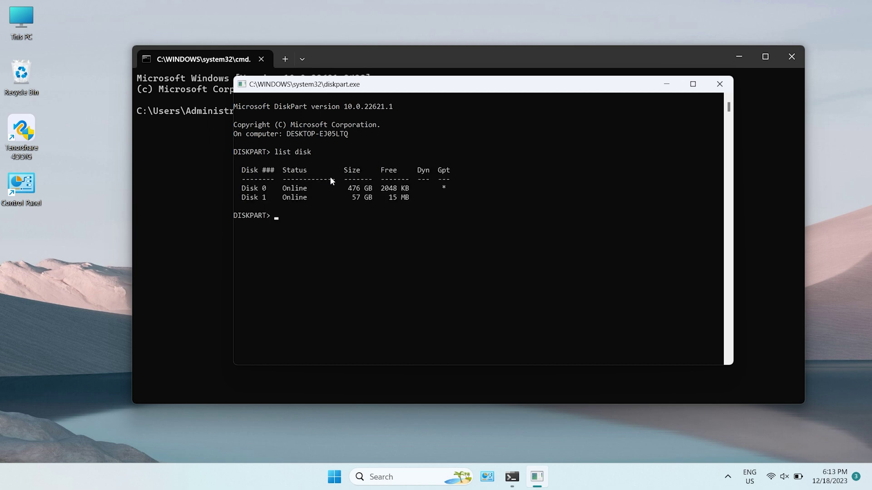
type("select disk 1")
key("Return")
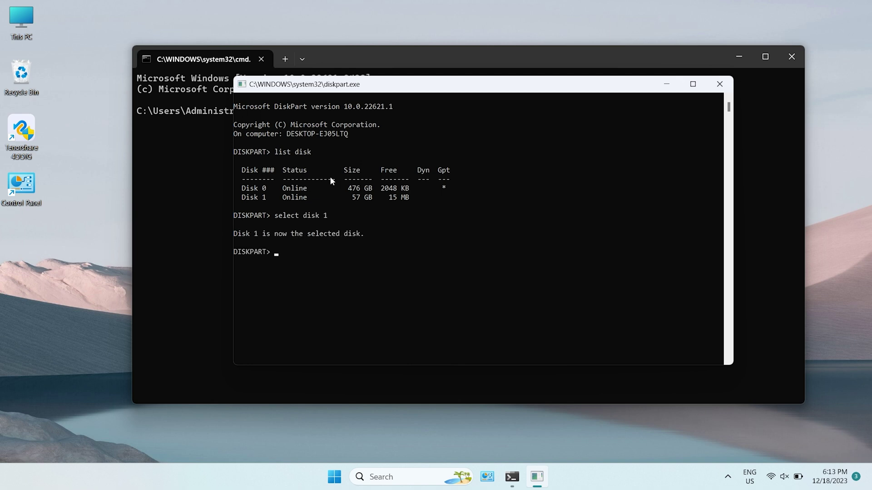
type("attributes disk clear readon")
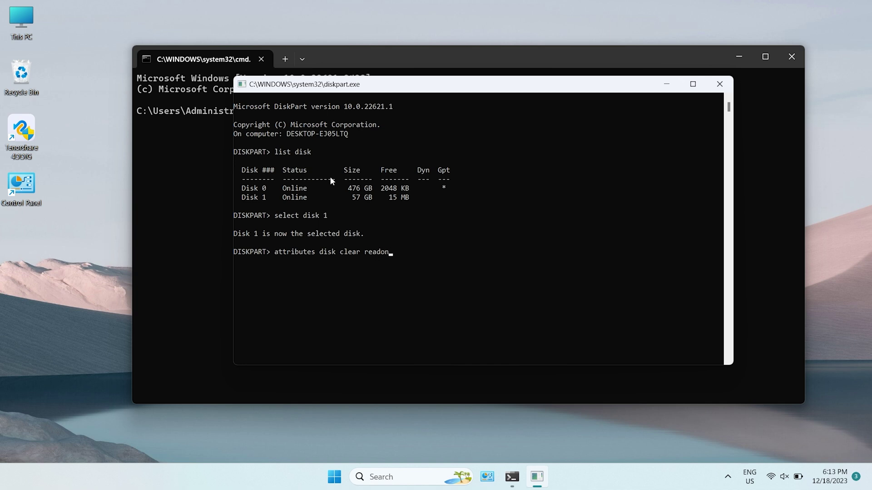
type("ly")
key("Return")
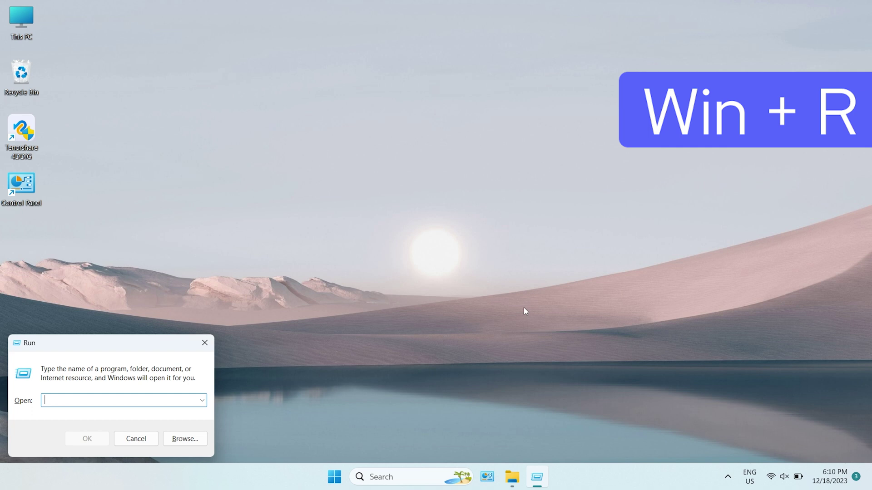
- Launch Command Prompt and enter chkdsk G:/f/r/x to check and repair drive G:
type("cmd")
key("Return")
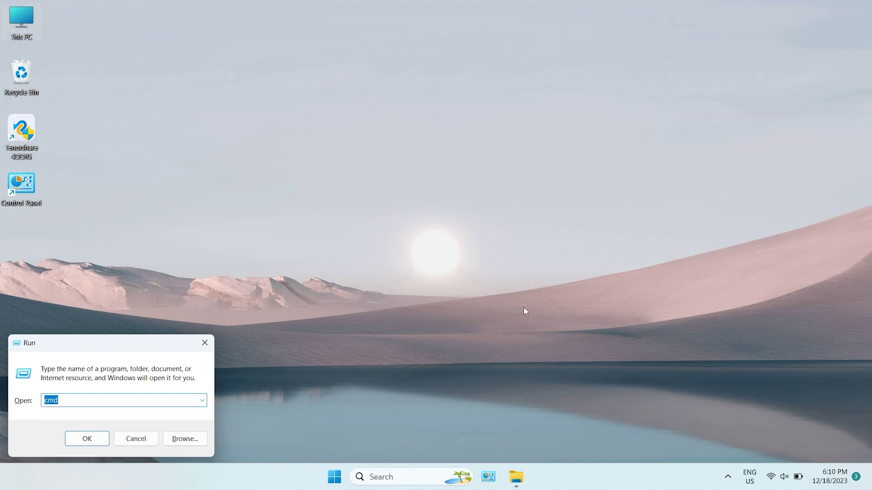
type("chkdsk")
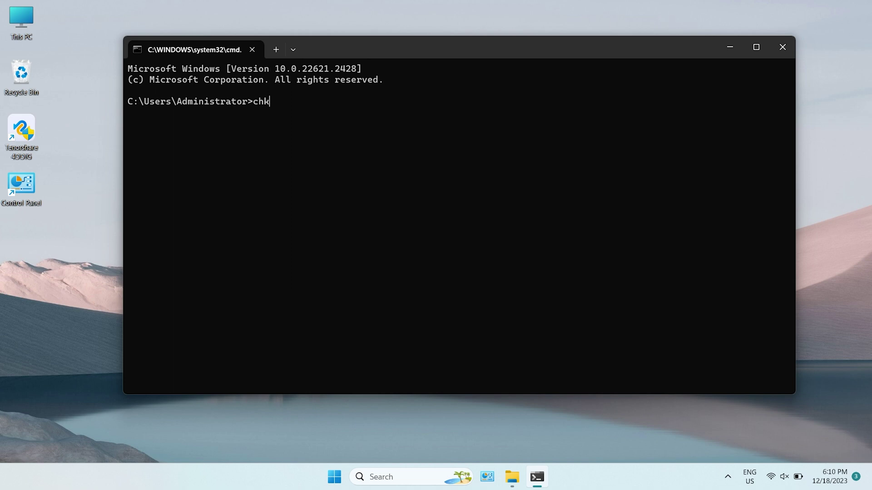
type(" G:/f/r/x")
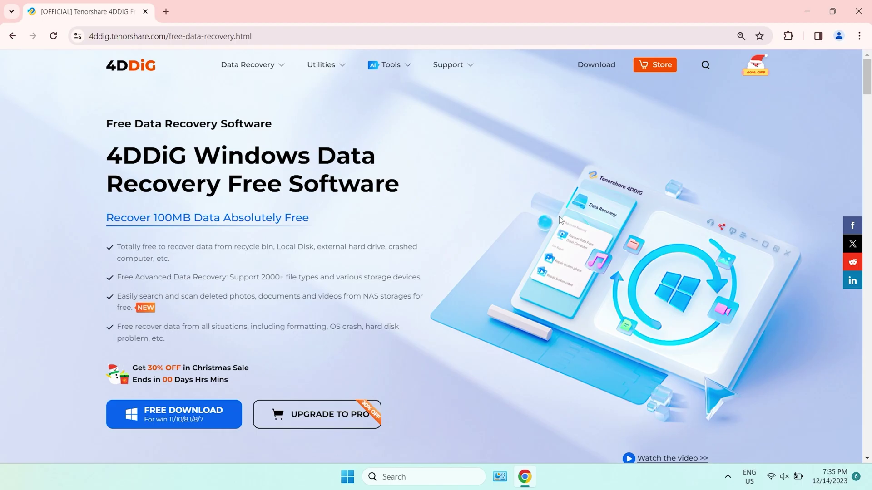
- Download the free 4DDiG Windows installer and start installing it
scroll(559, 220, "down", 10)
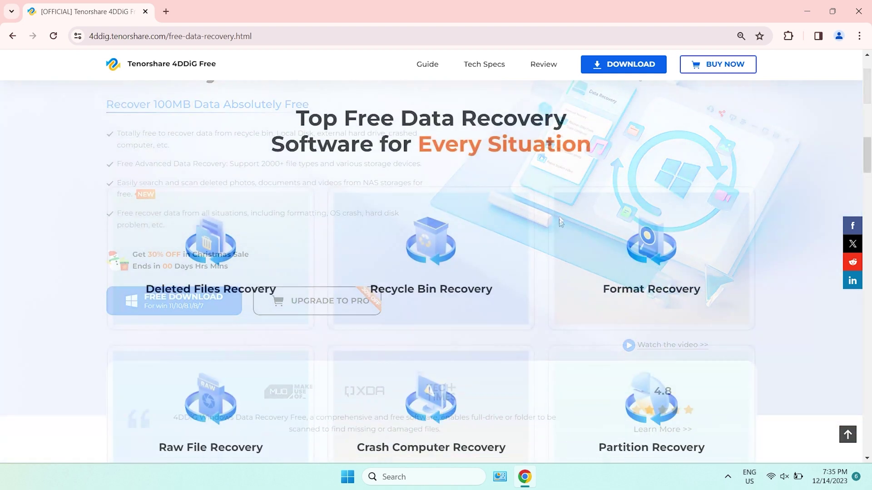
scroll(561, 222, "down", 15)
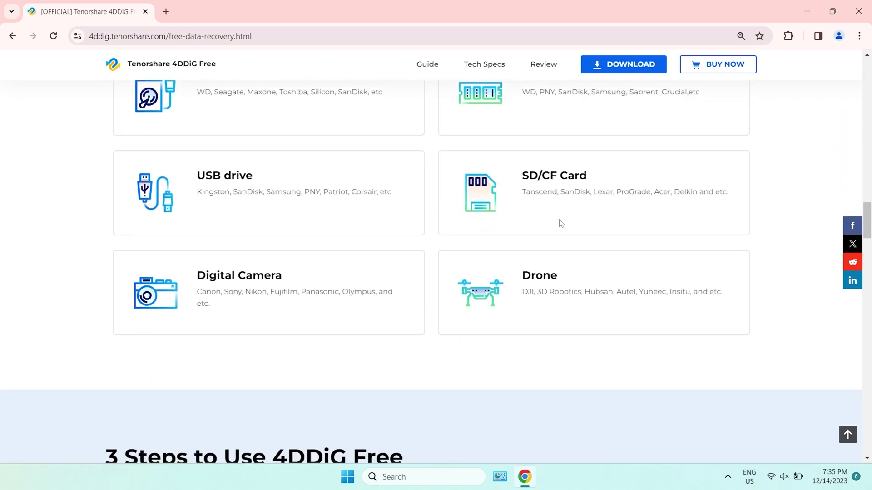
scroll(558, 254, "up", 15)
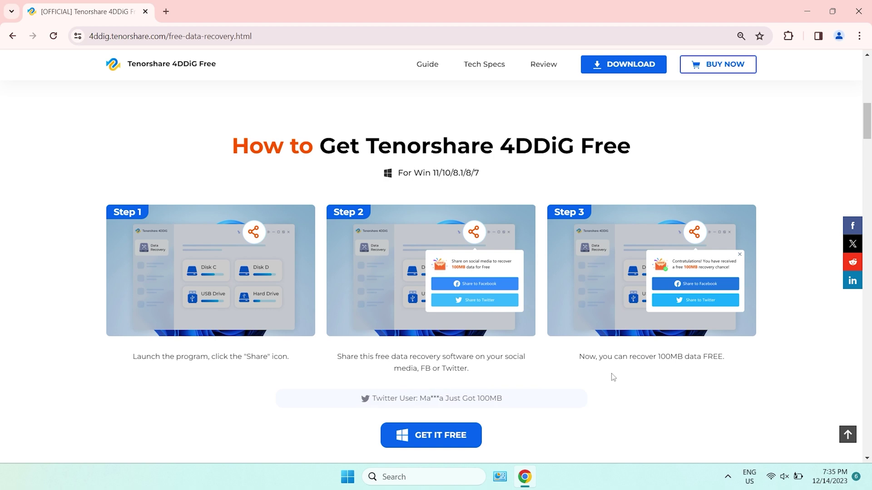
scroll(227, 420, "up", 10)
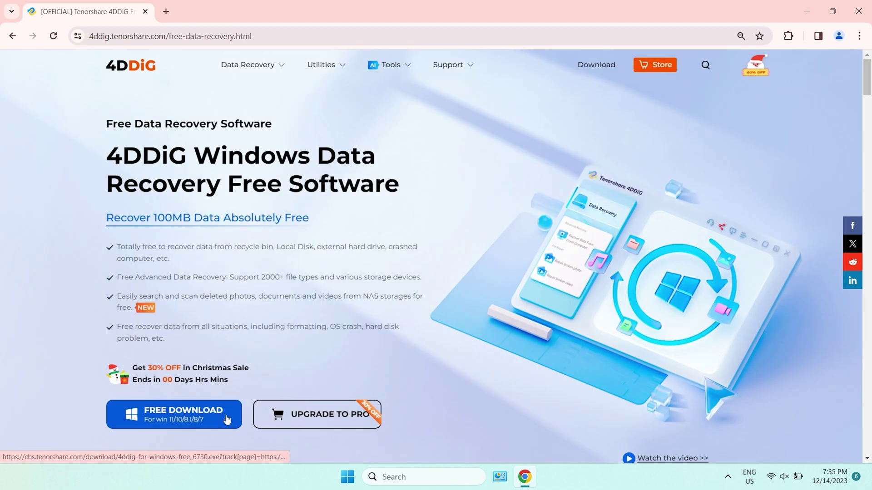
left_click(227, 420)
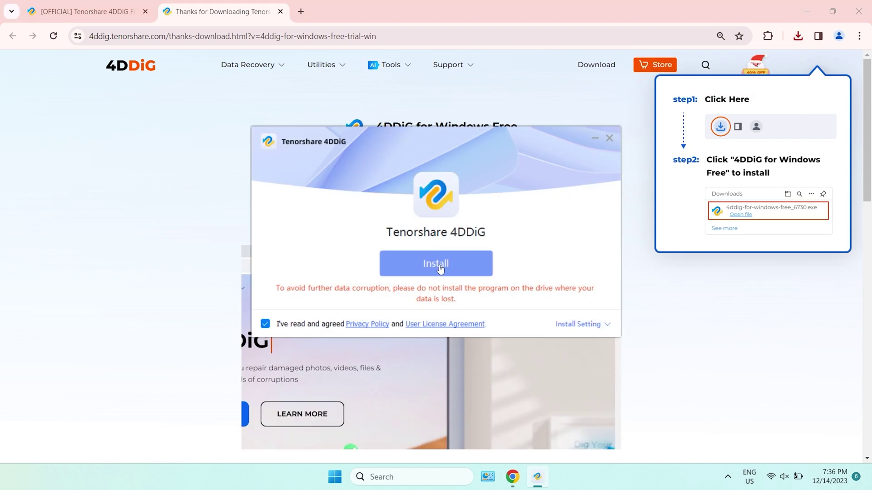
left_click(439, 266)
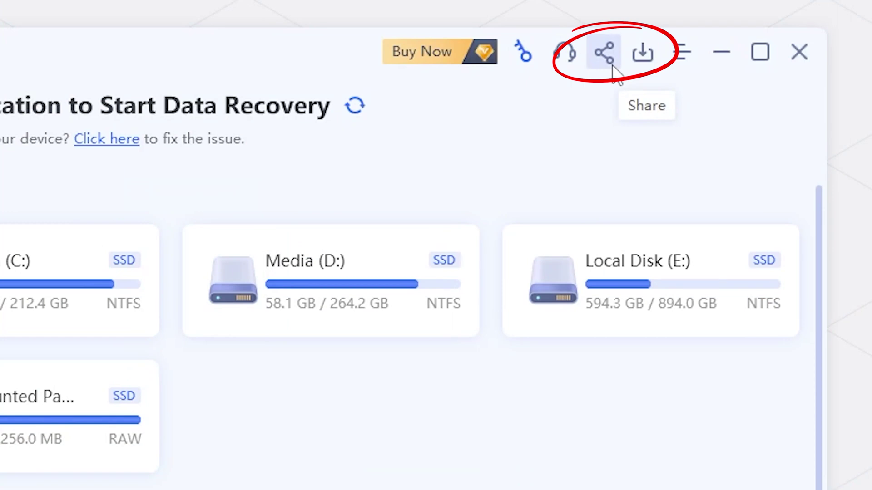
- Run a fresh Recycle Bin scan in 4DDiG for the selected file types, excluding audio
left_click(614, 69)
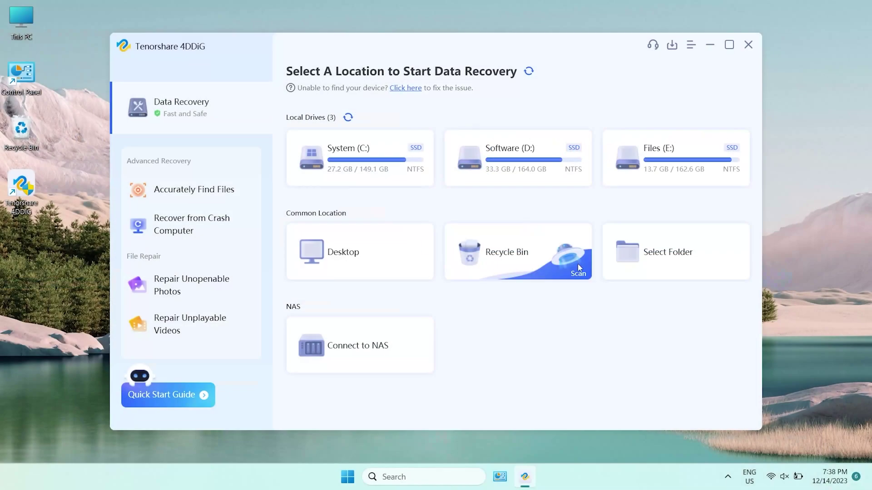
left_click(577, 264)
left_click(400, 295)
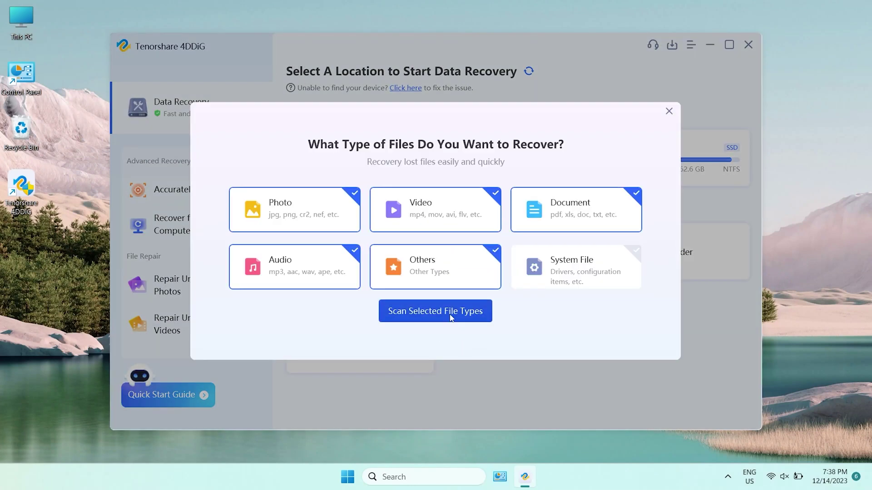
left_click(322, 274)
left_click(437, 311)
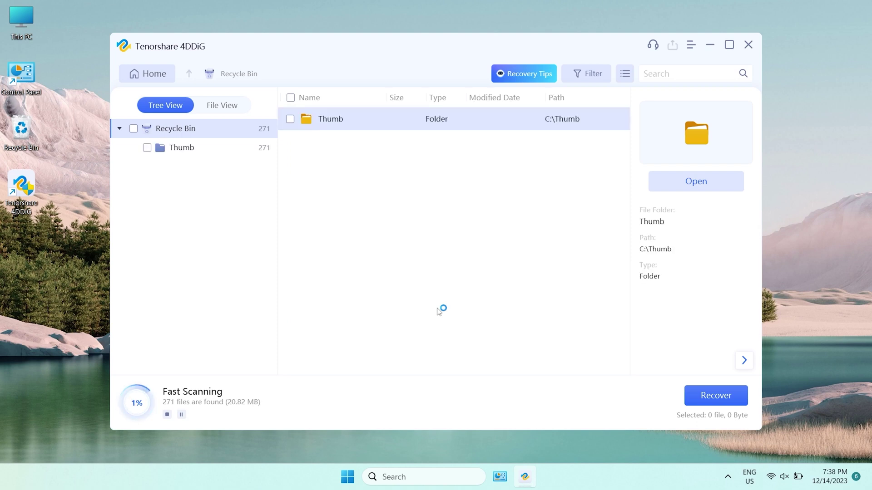
- Browse File View > Photo > JPG and mark 21ad475bb5f60f0f.jpg for recovery
left_click(229, 108)
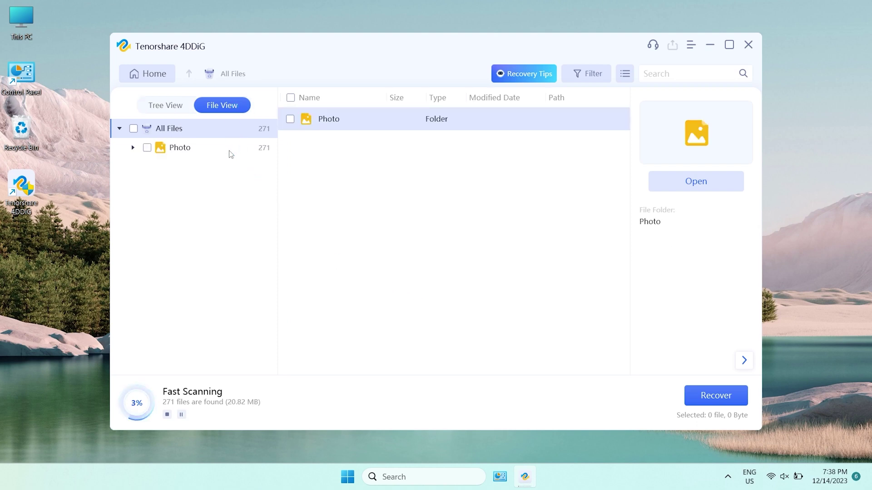
left_click(229, 150)
left_click(228, 168)
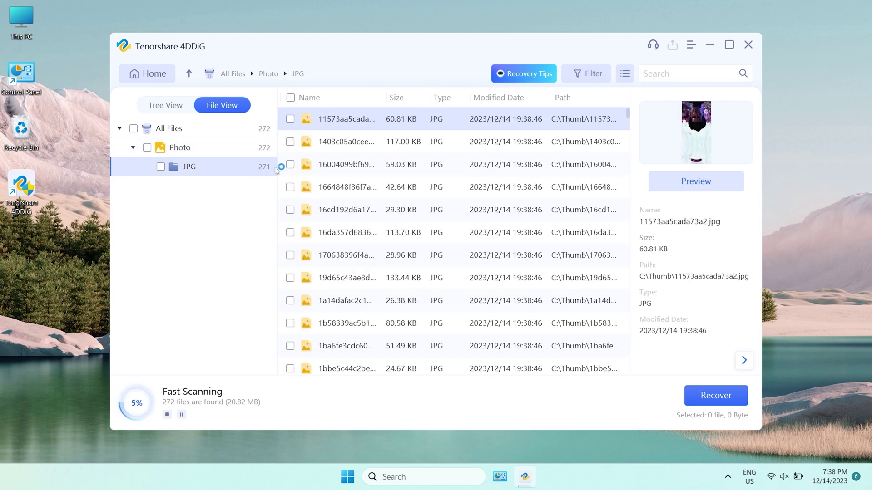
left_click(337, 190)
left_click(289, 188)
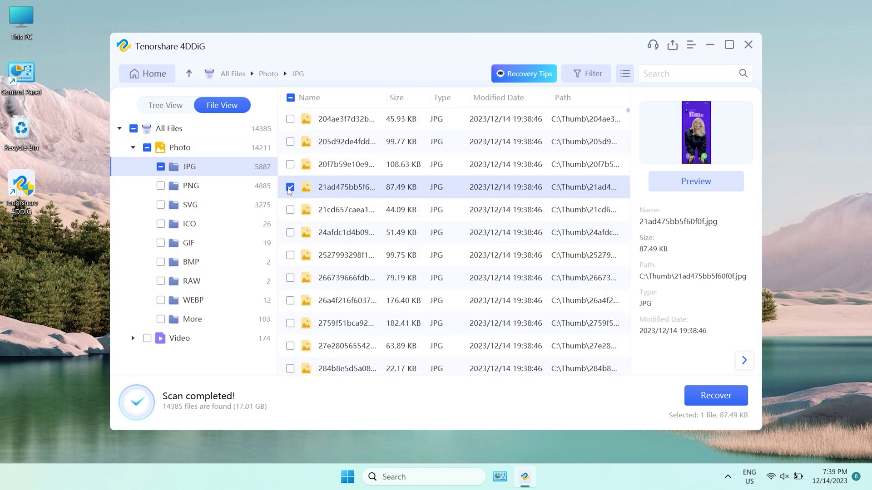
- Recover the marked photo to the Desktop despite the lost-partition warning
left_click(716, 396)
left_click(322, 157)
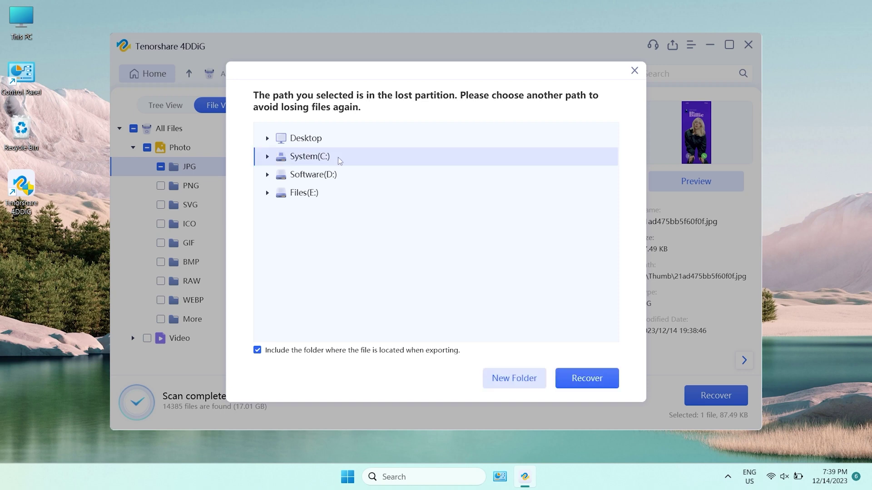
left_click(335, 143)
left_click(590, 379)
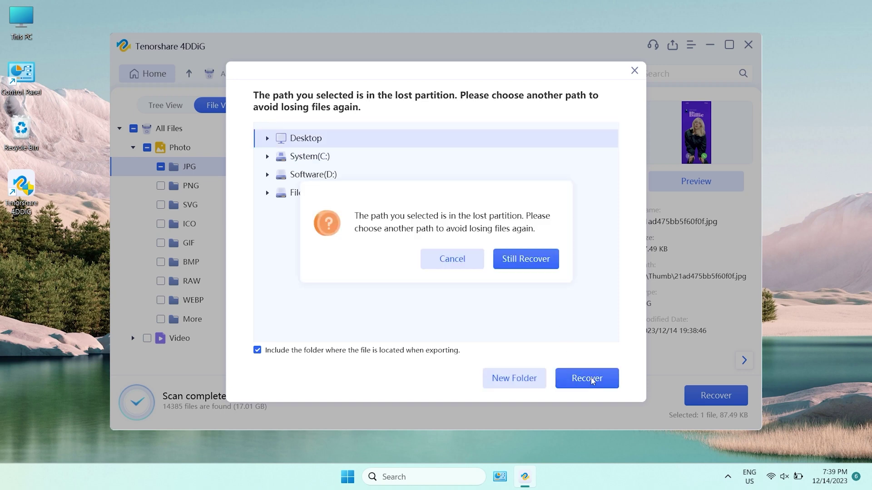
left_click(502, 260)
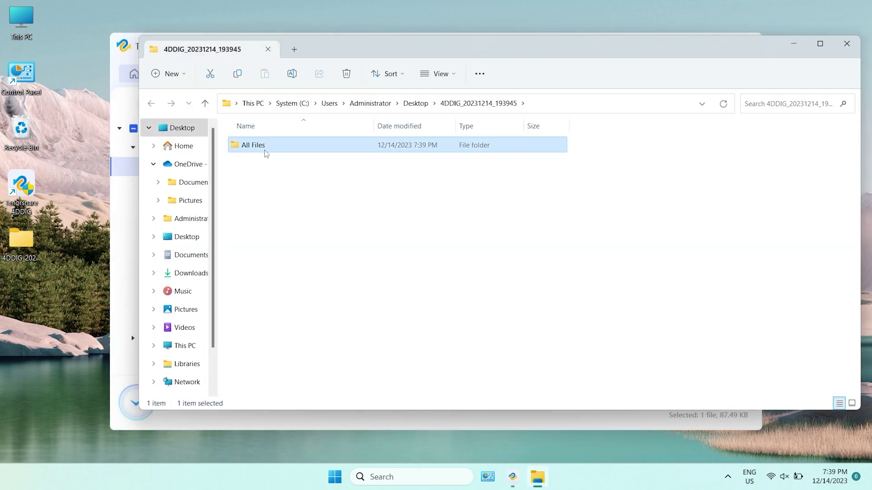
- Open 21ad475bb5f60f0f.jpg from the All Files\Photo\JPG folder in the Photos viewer
double_click(266, 154)
double_click(266, 154)
left_click(266, 154)
double_click(264, 151)
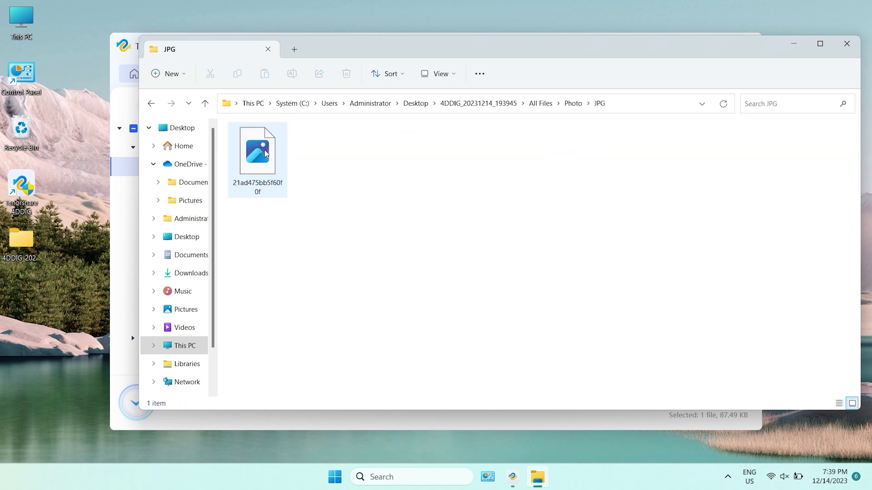
double_click(264, 151)
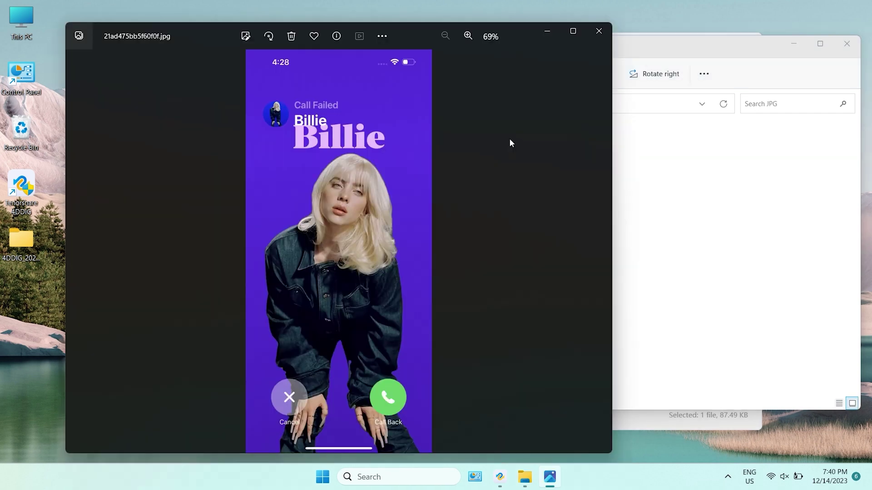